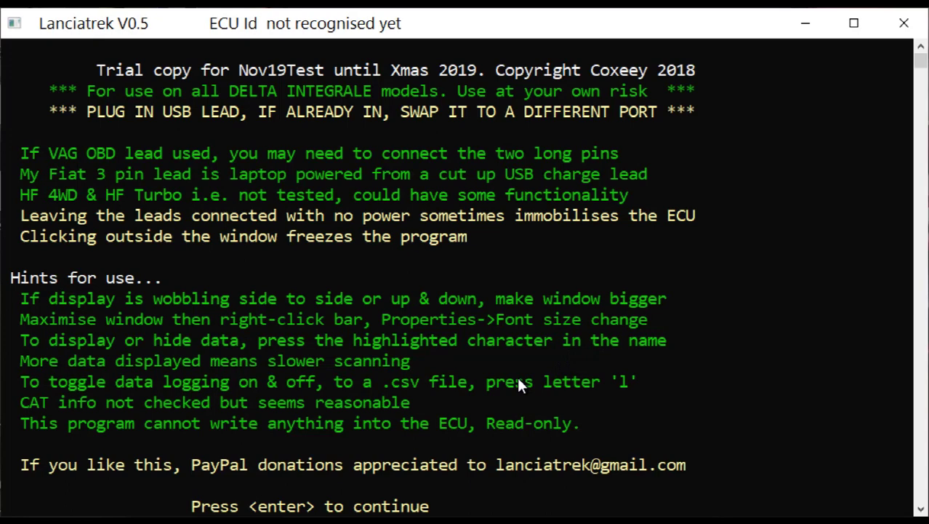
# Step: Continue past the introduction to the live ECU data and run the 30-second fuel pump activation test
pyautogui.press('Return')
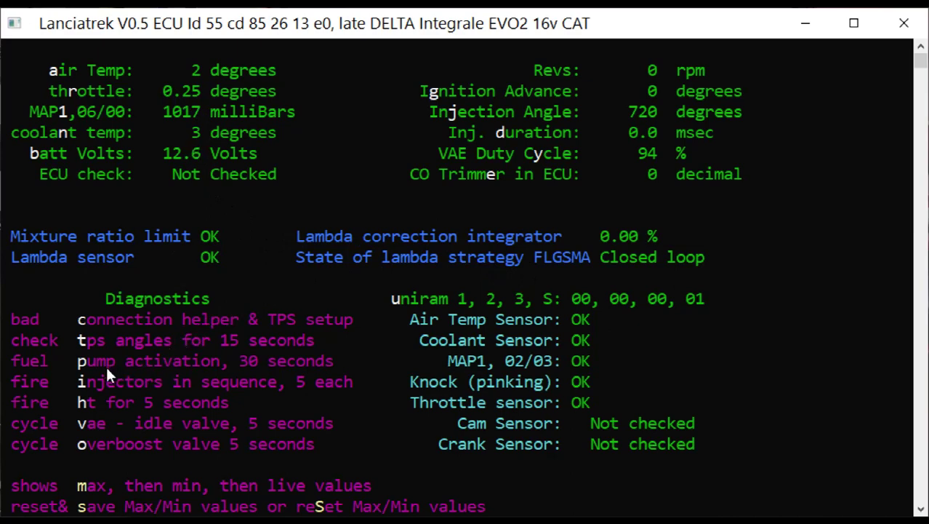
pyautogui.press('p')
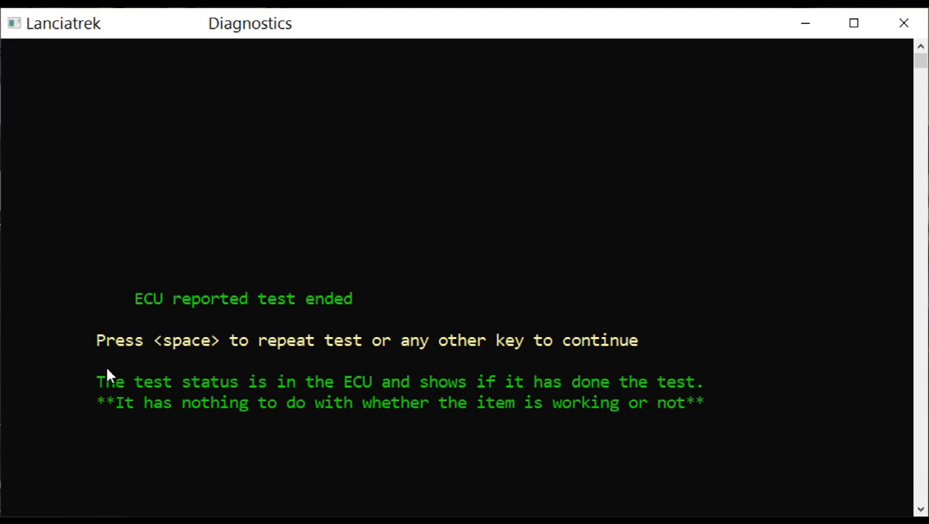
pyautogui.press('Return')
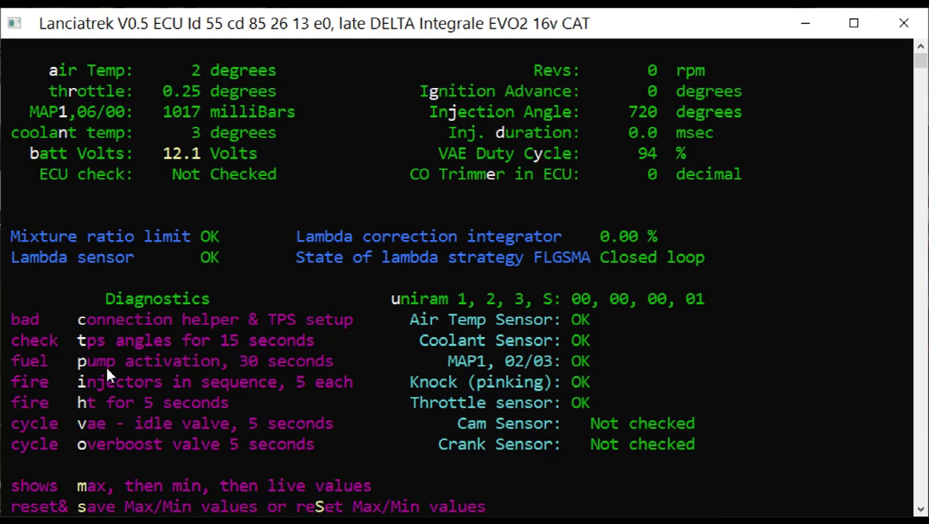
# Step: Run the 5-second overboost valve cycling test twice, returning to the live ECU data each time
pyautogui.press('o')
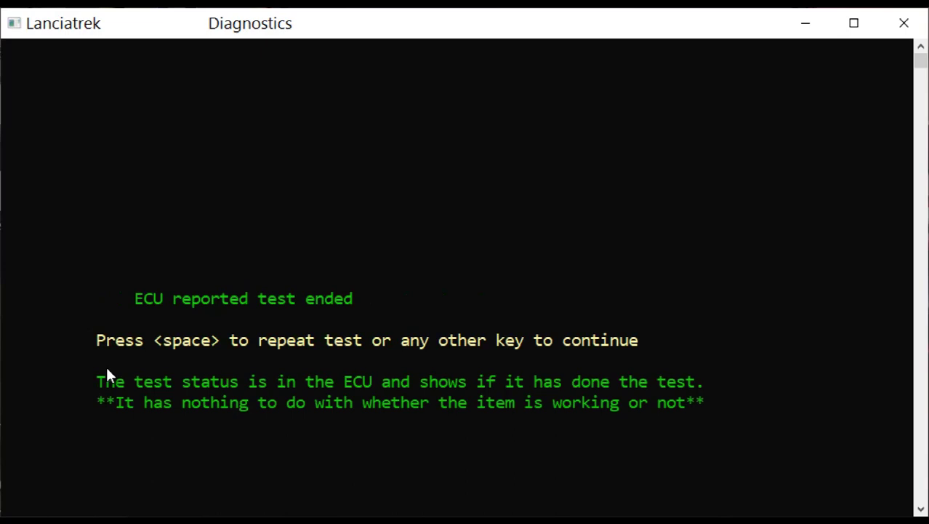
pyautogui.press('Return')
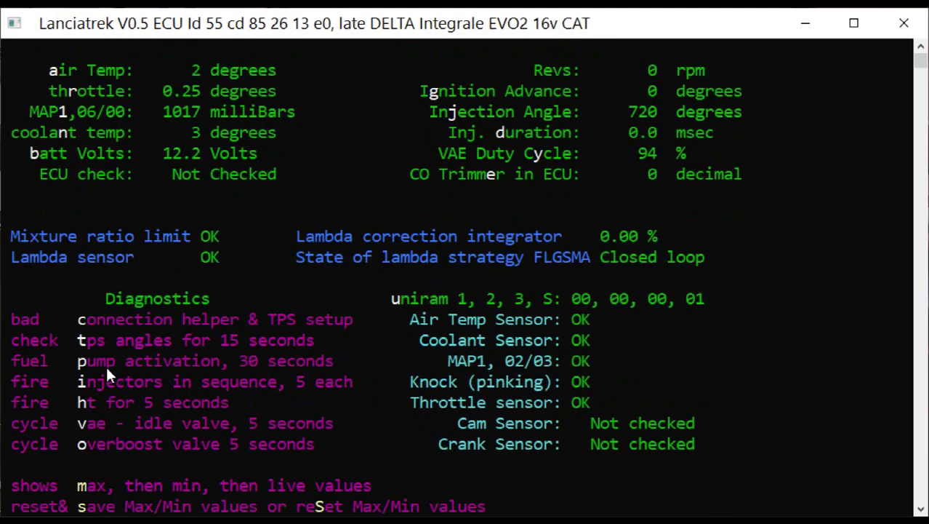
pyautogui.press('o')
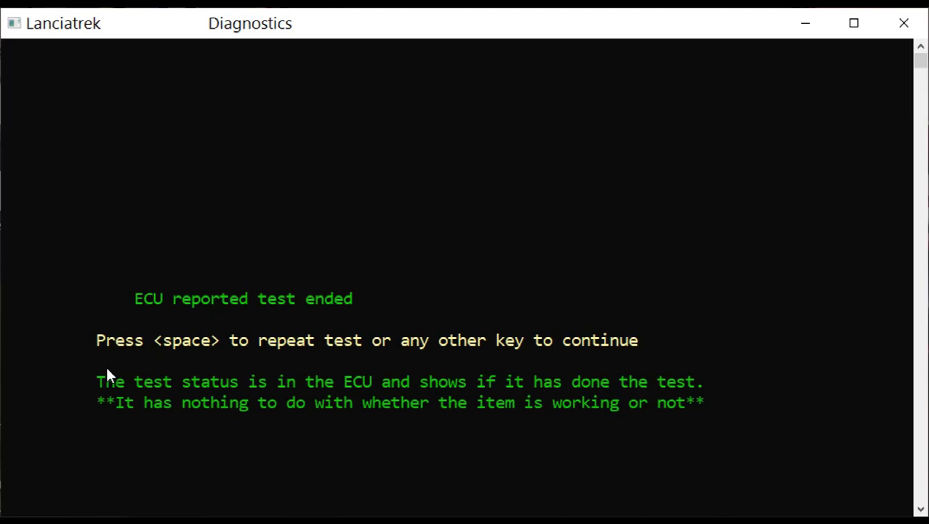
pyautogui.press('Return')
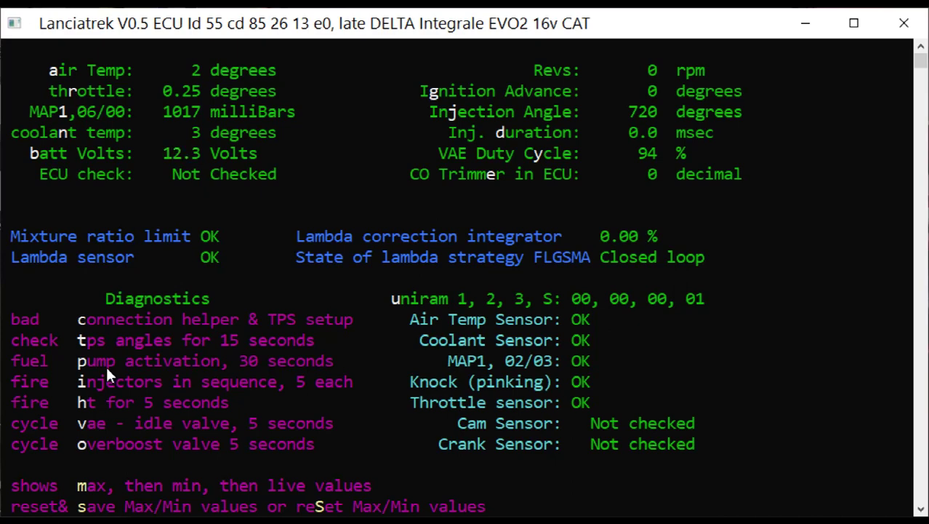
# Step: Run the 5-second HT firing test and the 5-second VAE idle valve test, returning to the live data
pyautogui.press('h')
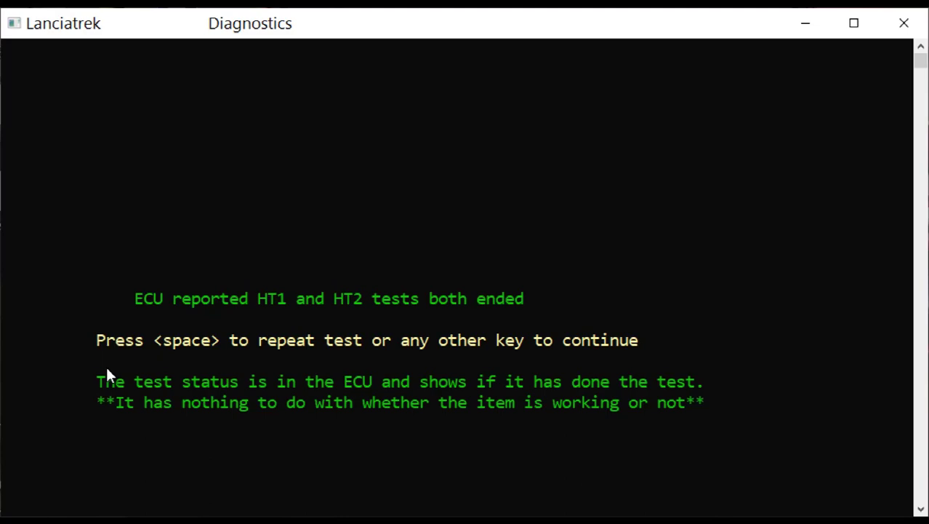
pyautogui.press('Return')
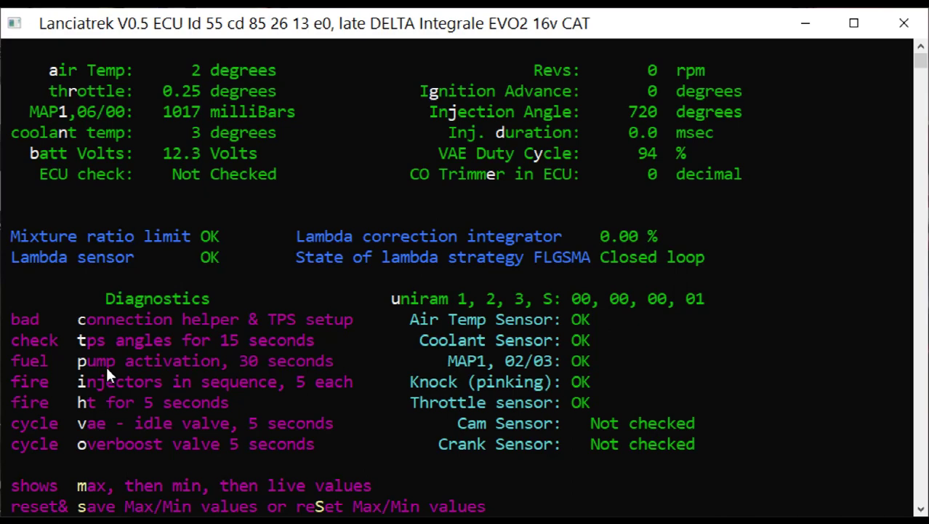
pyautogui.press('v')
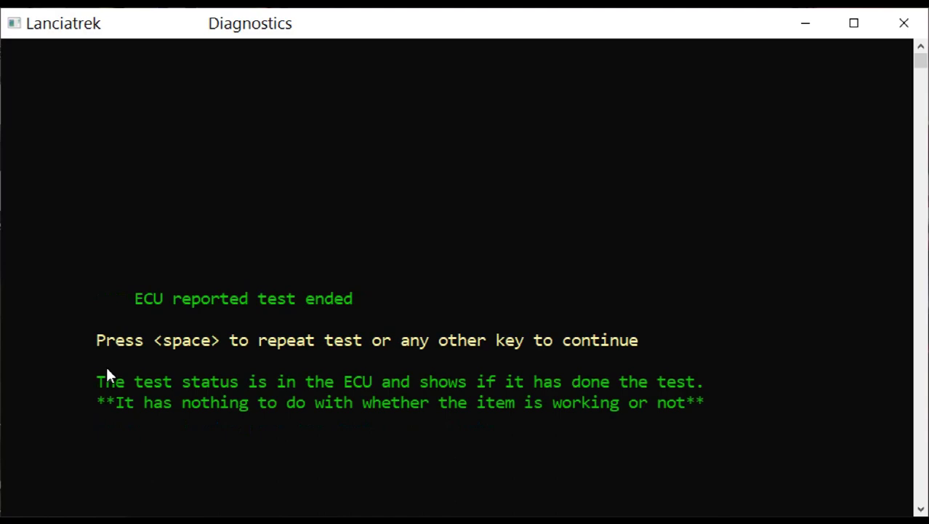
pyautogui.press('Return')
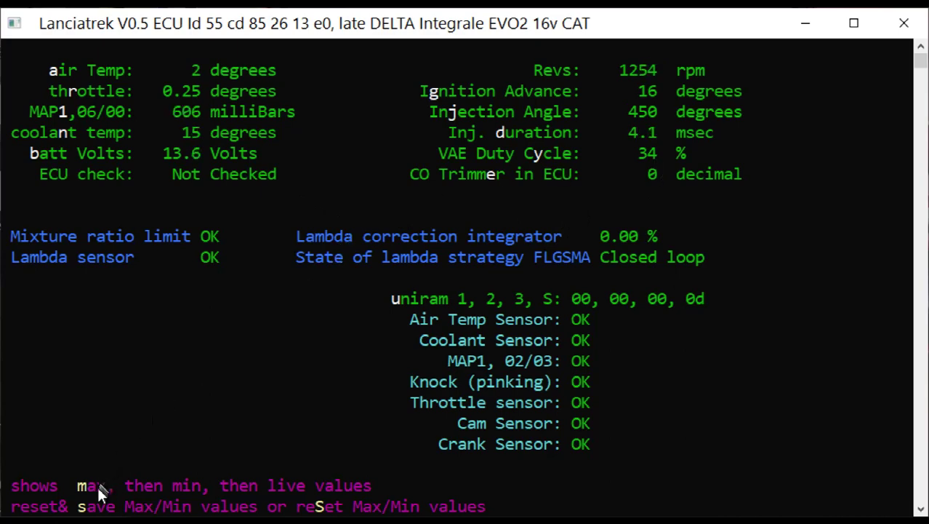
# Step: Display the maximum recorded ECU values and return the readout to live values
pyautogui.press('m')
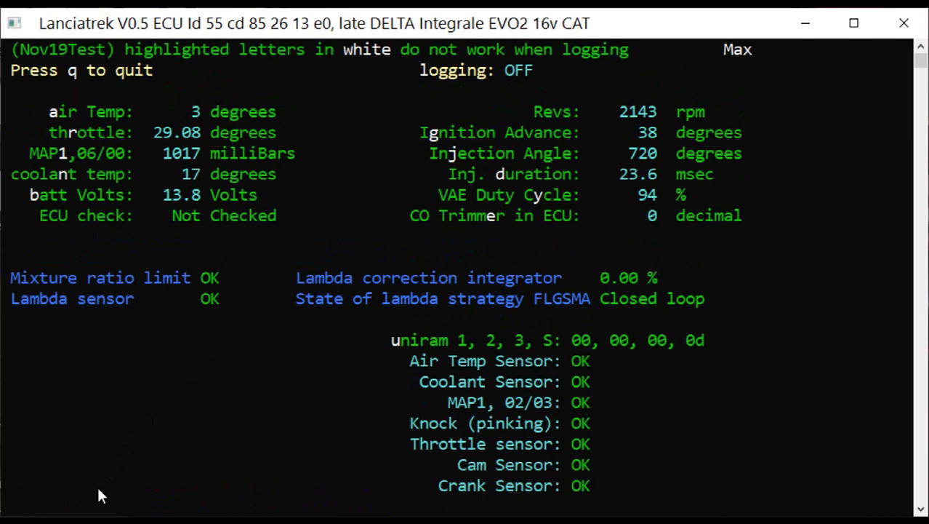
pyautogui.press('m')
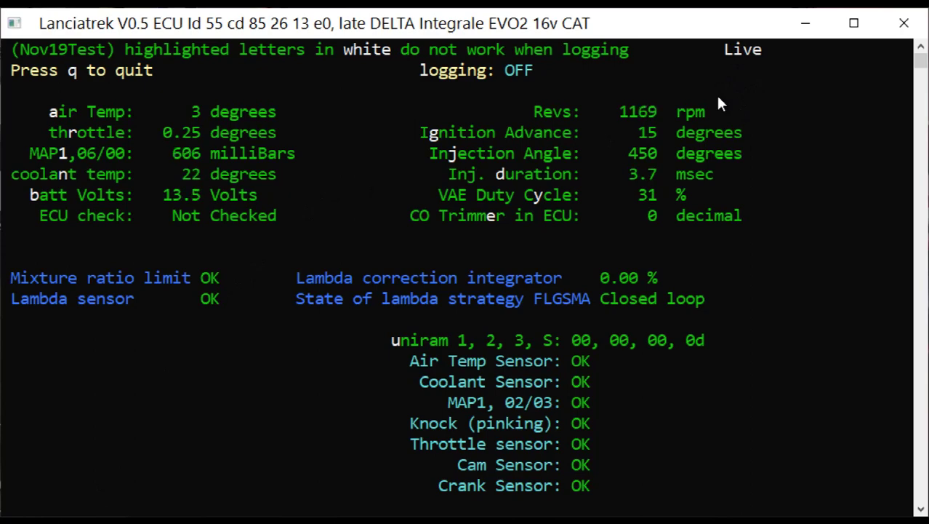
# Step: Record two separate CSV logs of the live ECU data, stopping each one to save its file
pyautogui.press('r')
pyautogui.press('l')
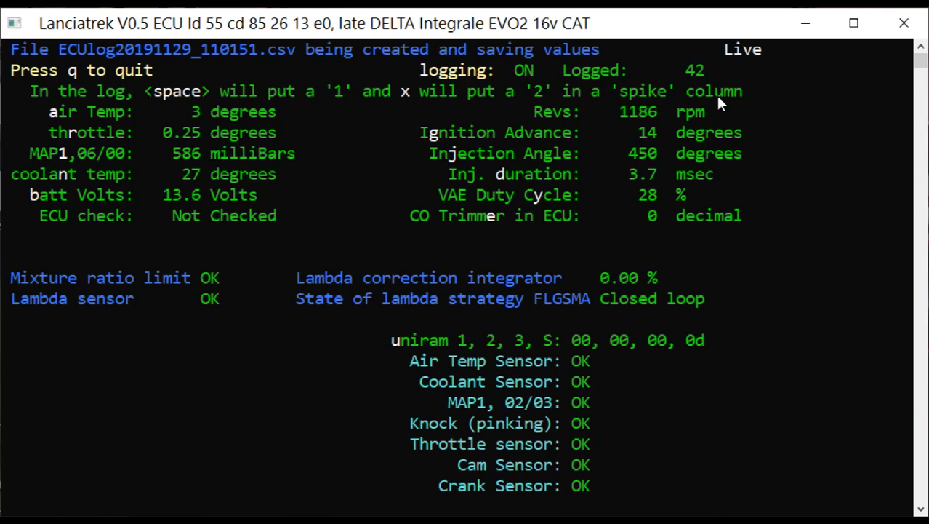
pyautogui.press('l')
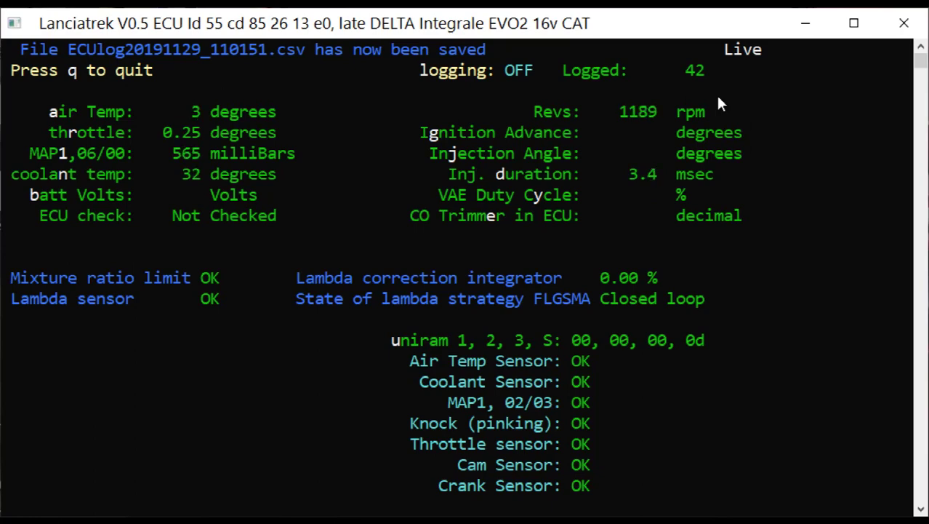
pyautogui.press('l')
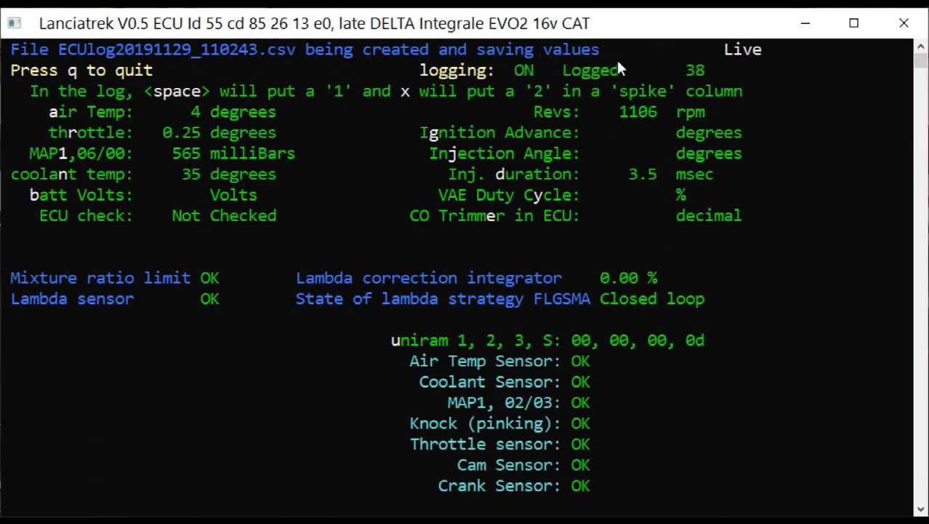
pyautogui.press('q')
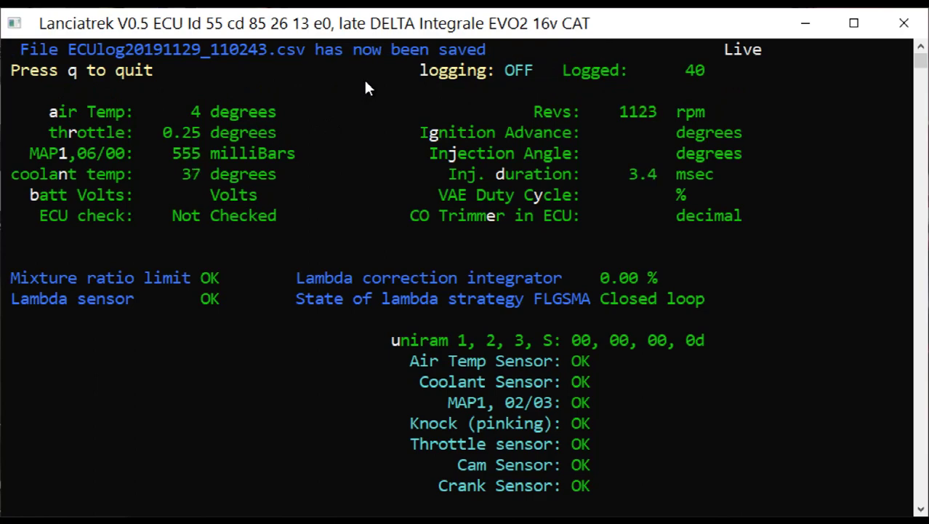
# Step: Freeze the live readout with a selection inside the window and release it to resume scanning
pyautogui.click(367, 87)
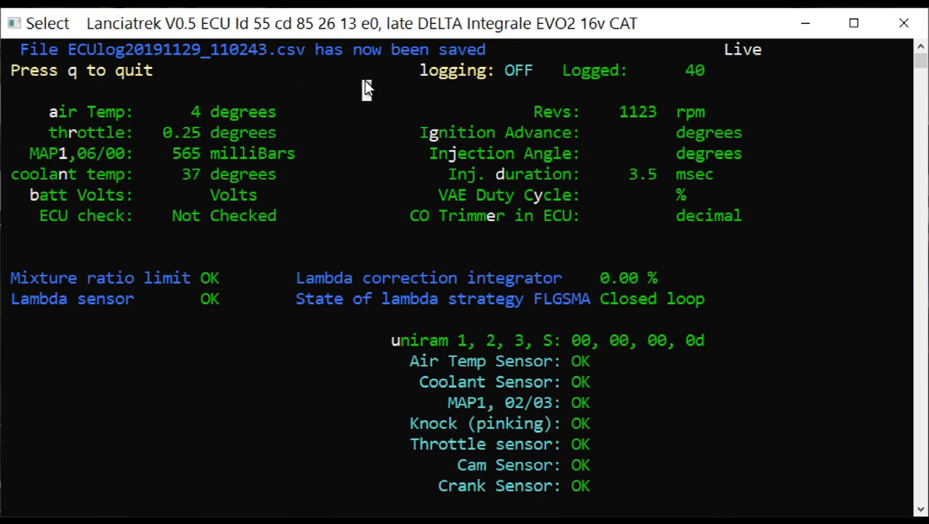
pyautogui.rightClick(366, 88)
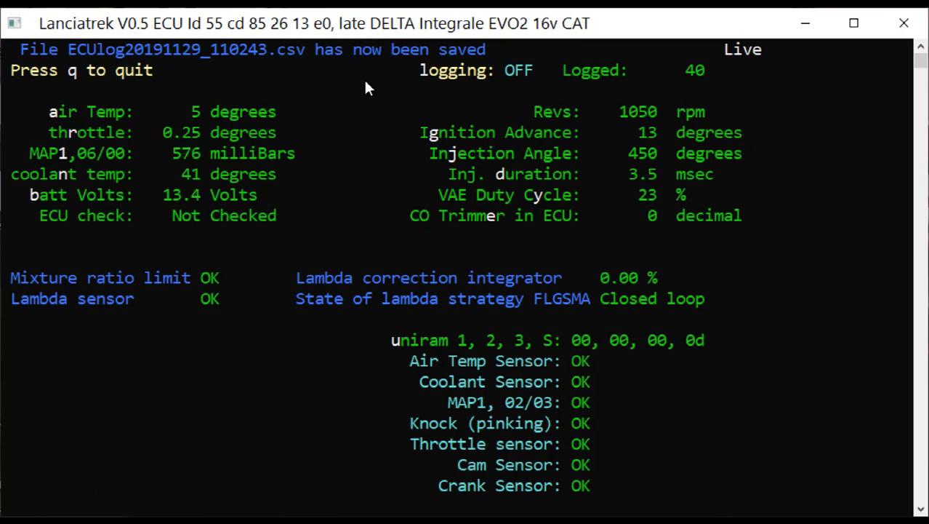
# Step: View the revs-to-speed figures for all gears and individually from gear 5 down to gear 1, then return to live data
pyautogui.press('g')
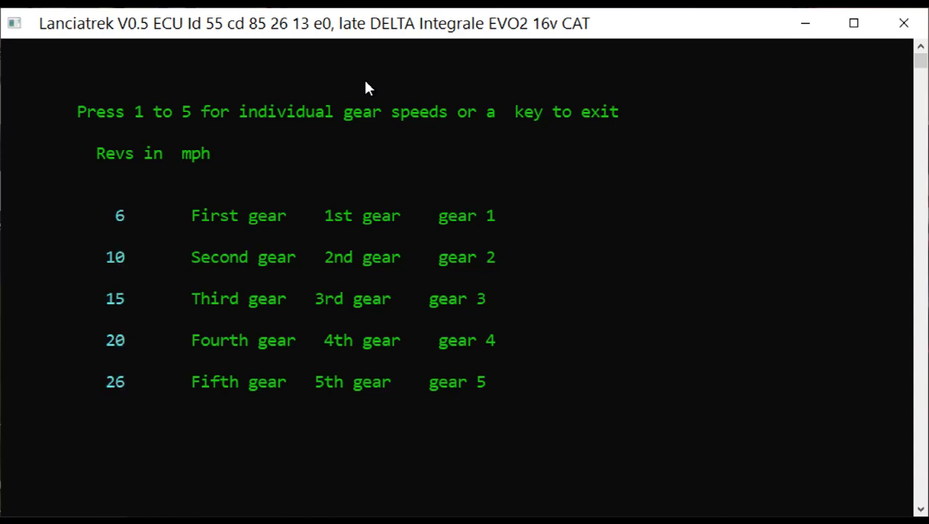
pyautogui.press('5')
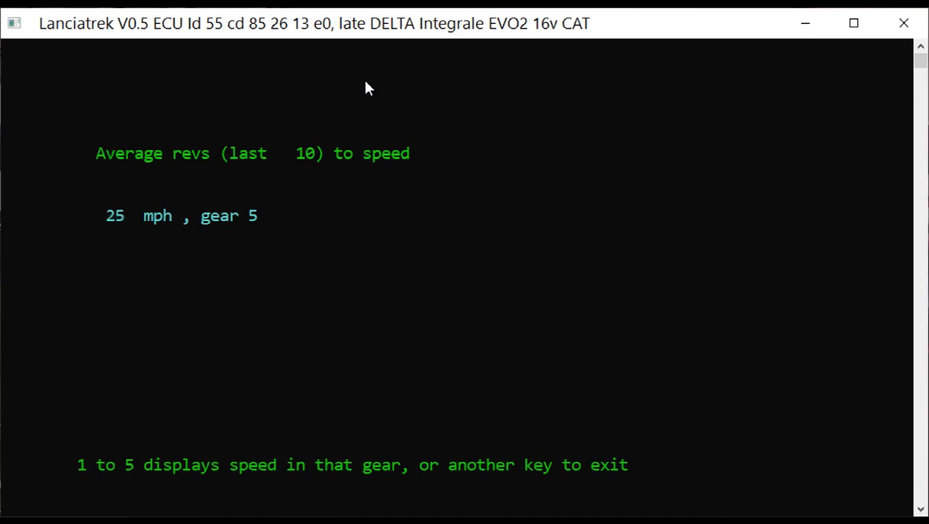
pyautogui.press('4')
pyautogui.press('3')
pyautogui.press('2')
pyautogui.press('1')
pyautogui.press('Escape')
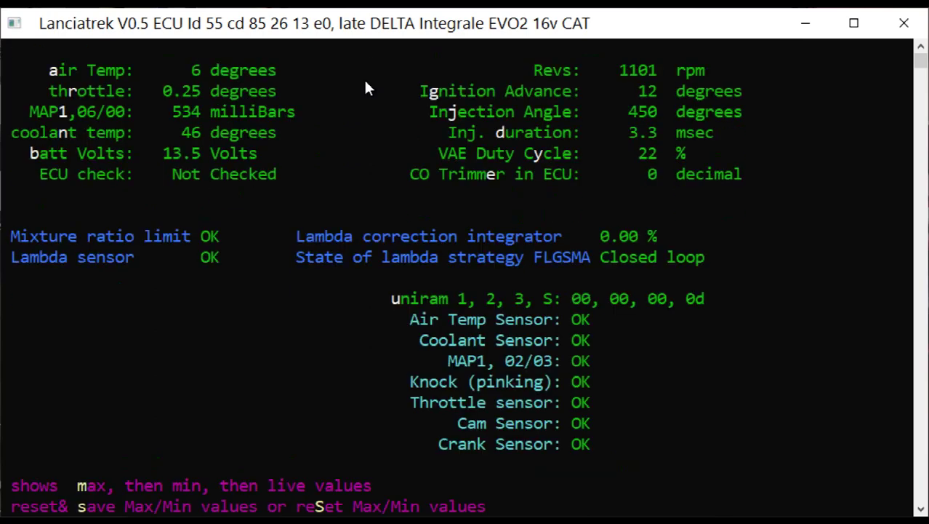
# Step: View the ECU raw data table and return to the live readings
pyautogui.press('r')
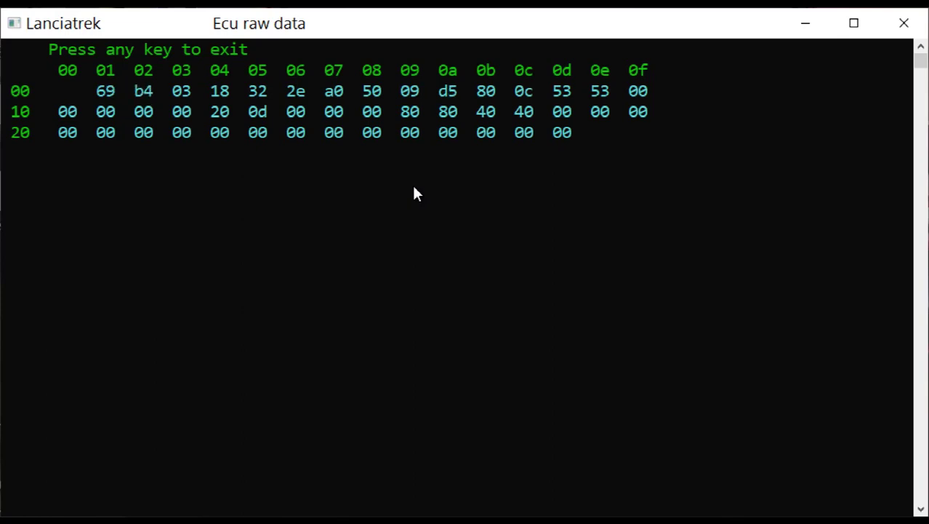
pyautogui.press('space')
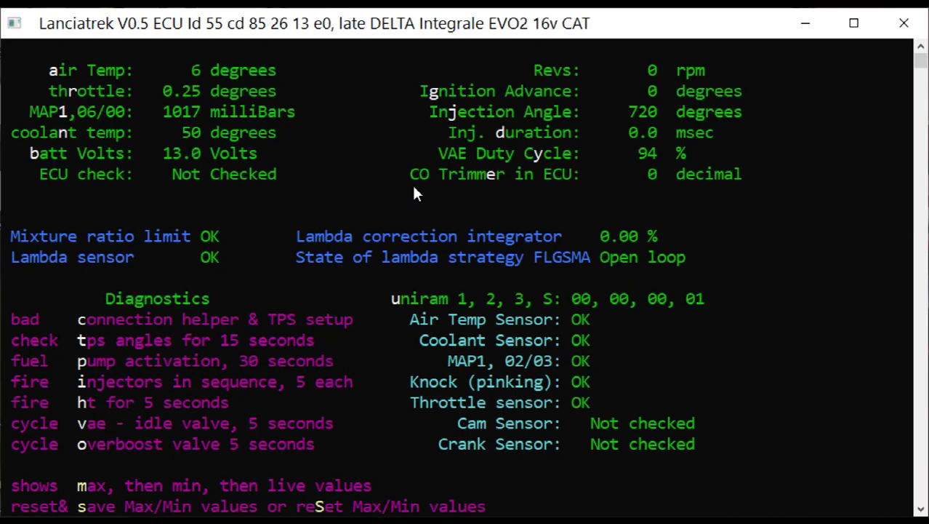
# Step: Freeze the diagnostics readout by making a selection inside the program window
pyautogui.click(413, 192)
pyautogui.click(348, 51)
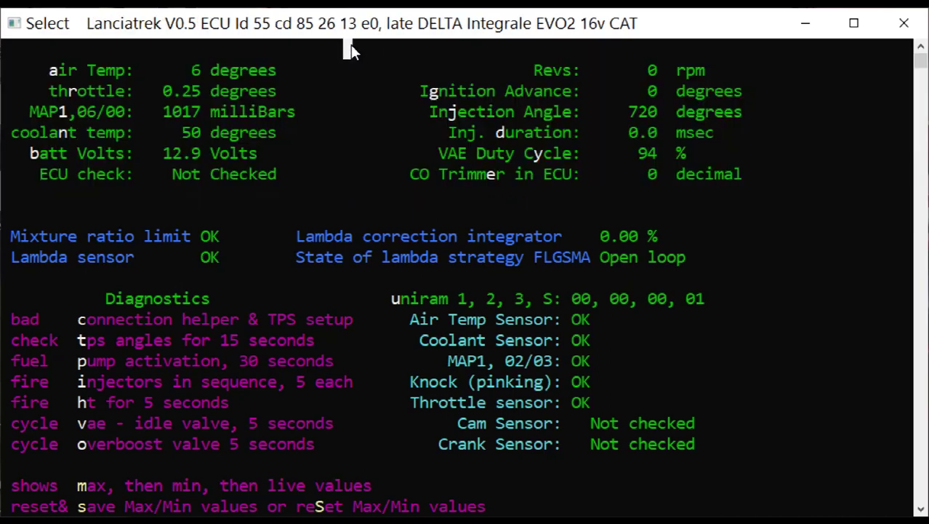